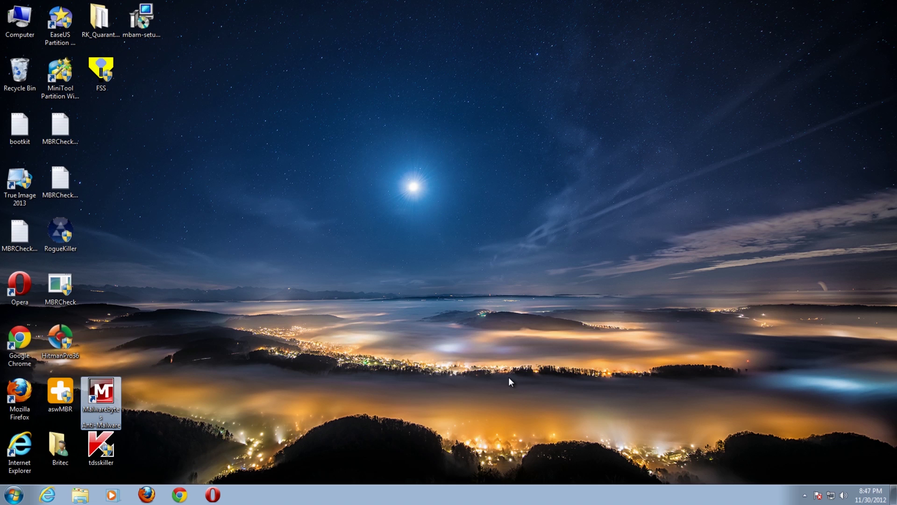
Open the Windows 7 Start menu to reach the restart options
left_click(13, 495)
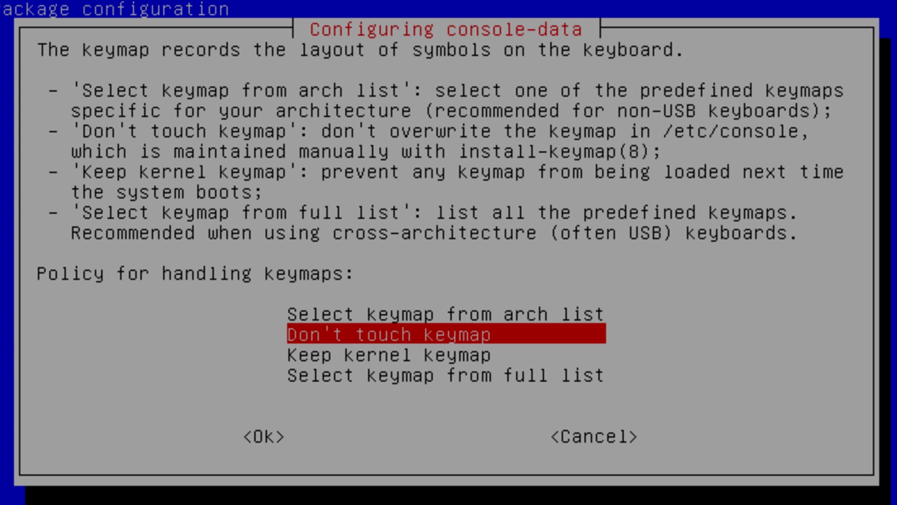
Leave the keymap untouched, choose language 33 (US English), and pick mode 0 to start GParted
key("Return")
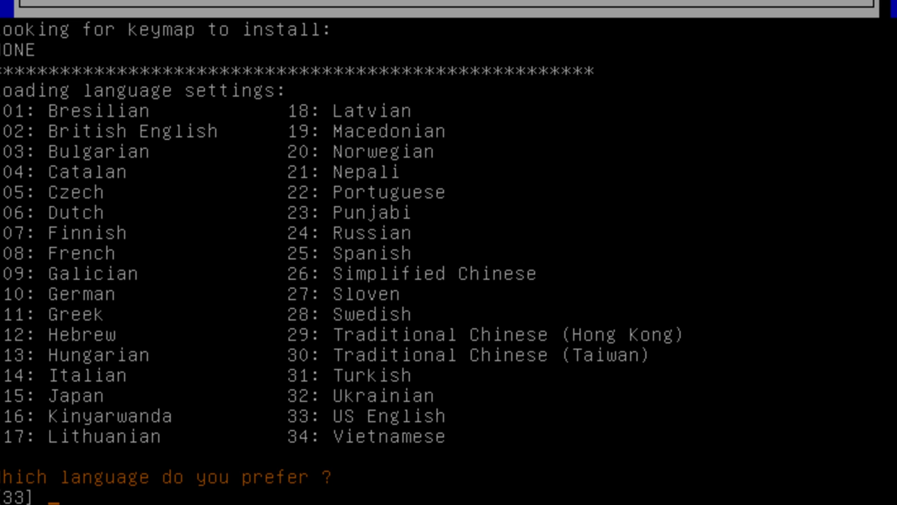
type("33")
key("Return")
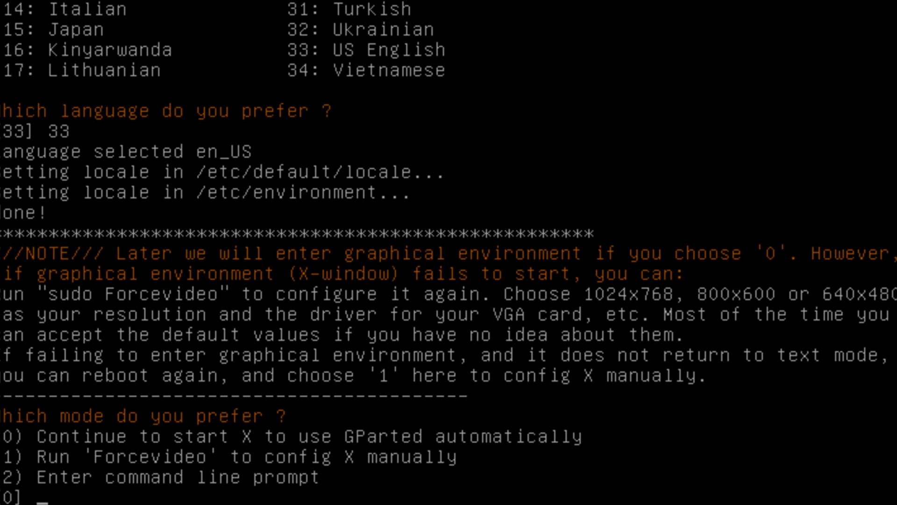
type("0")
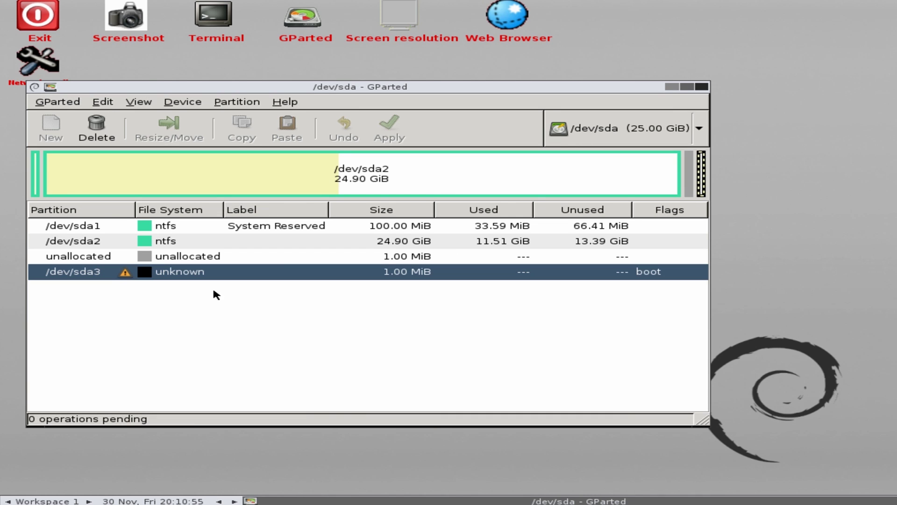
left_click(182, 259)
left_click(171, 243)
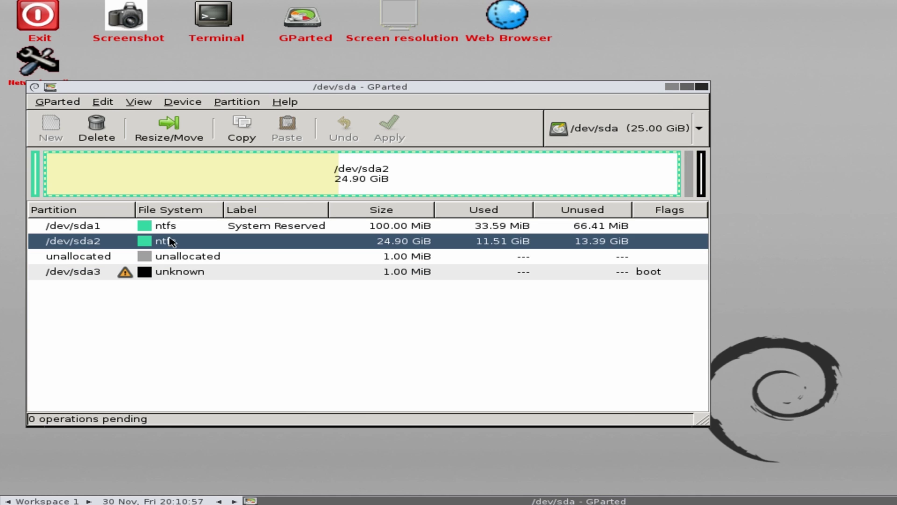
left_click(170, 227)
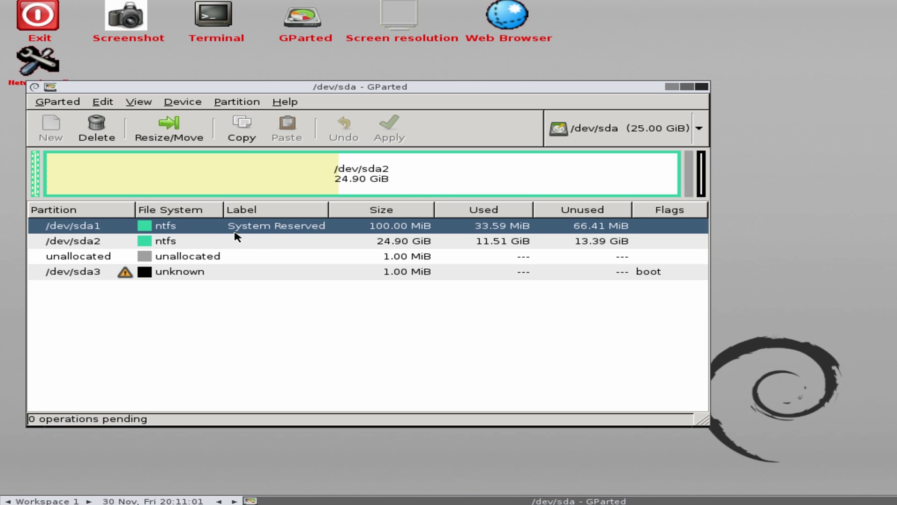
left_click(169, 243)
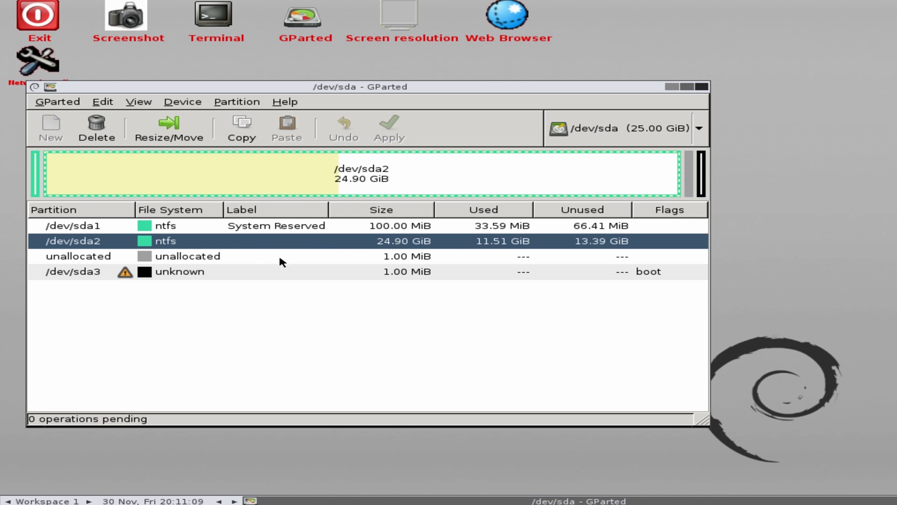
left_click(183, 276)
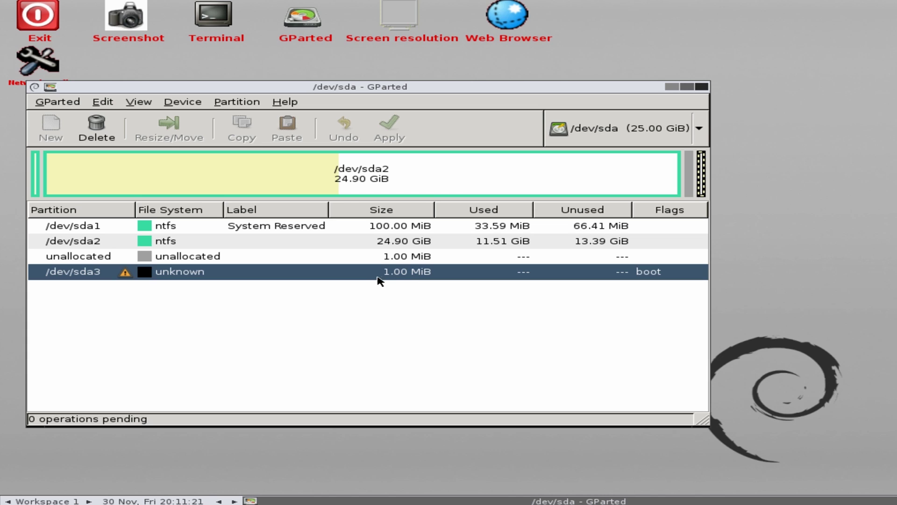
right_click(277, 276)
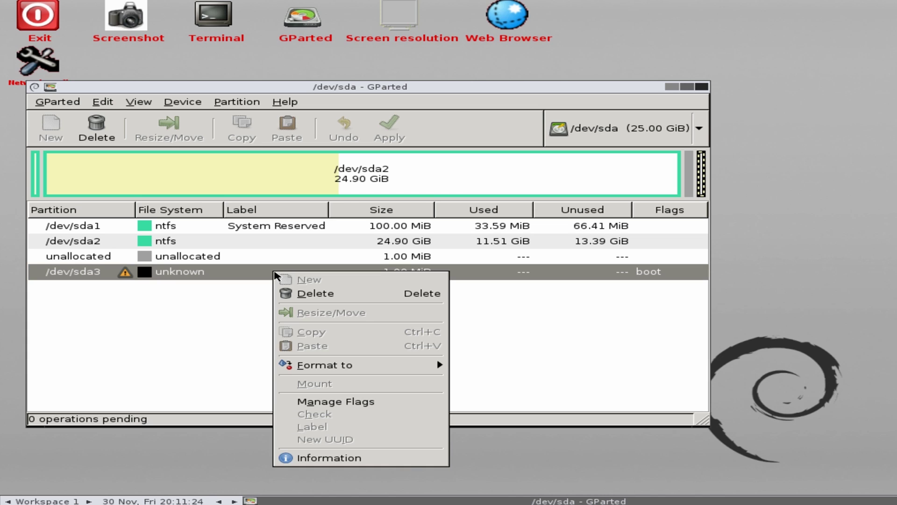
Queue deletion of the unknown 1 MiB /dev/sda3 partition and select the /dev/sda2 Windows partition
left_click(318, 293)
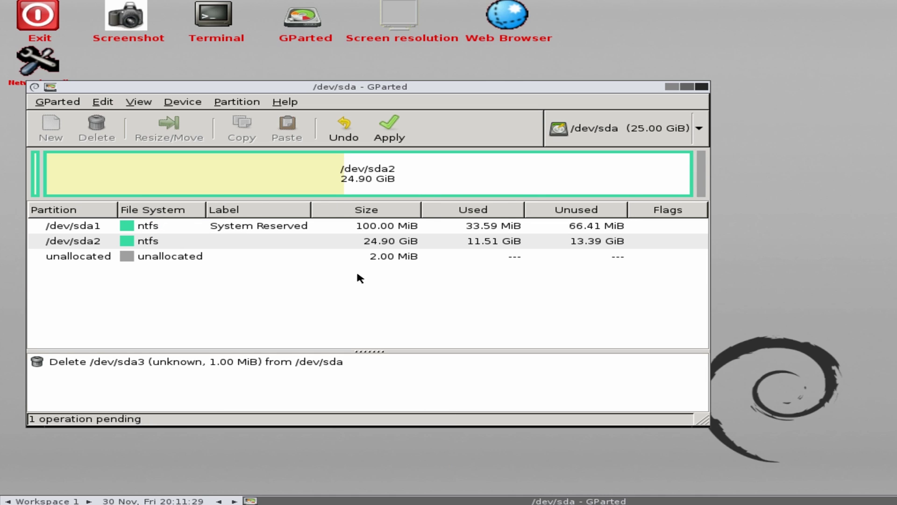
left_click(251, 242)
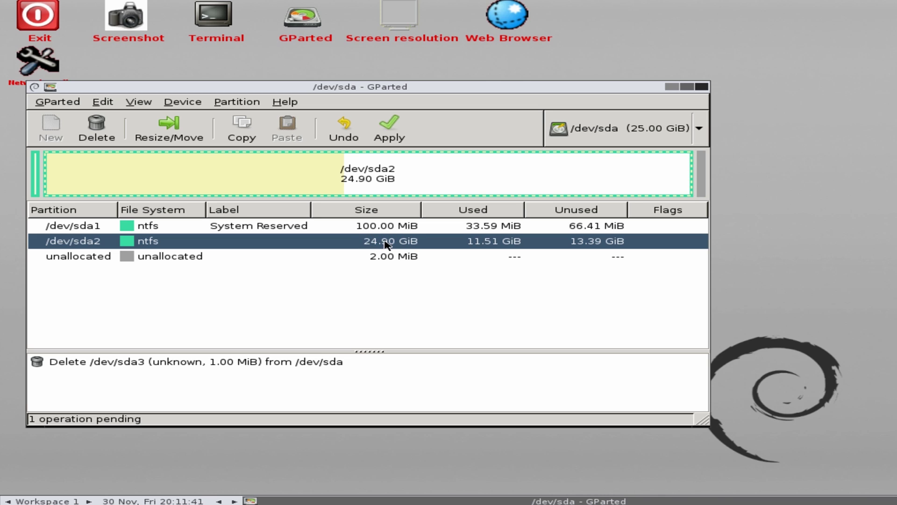
right_click(229, 241)
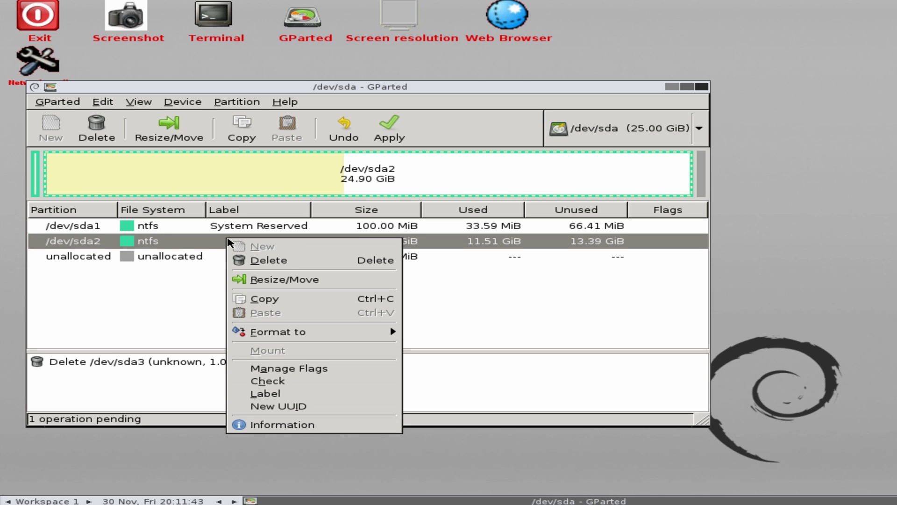
Turn on the boot flag for /dev/sda2 in Manage Flags, then reselect it after the rescan
left_click(291, 369)
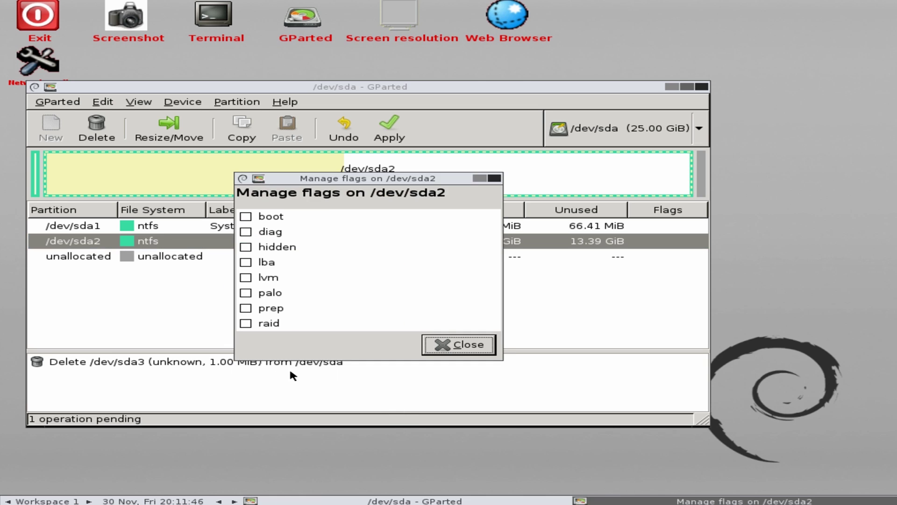
left_click(246, 217)
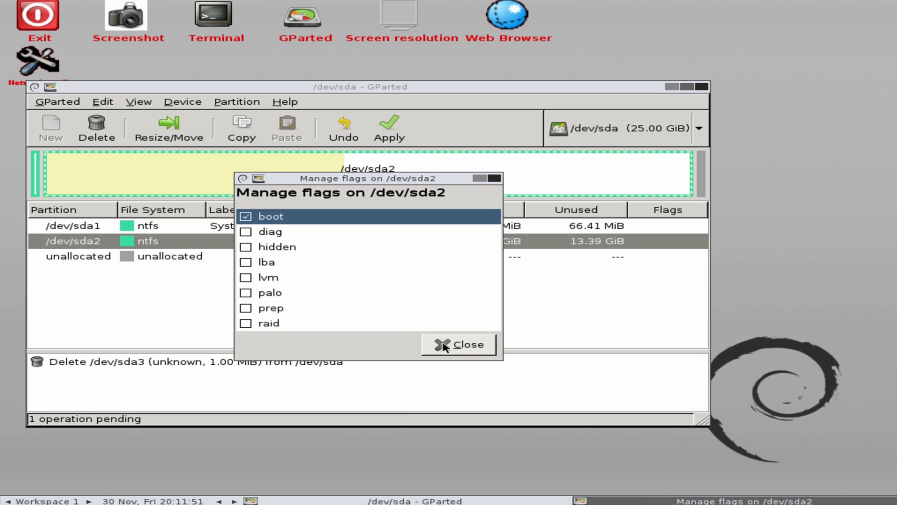
left_click(459, 347)
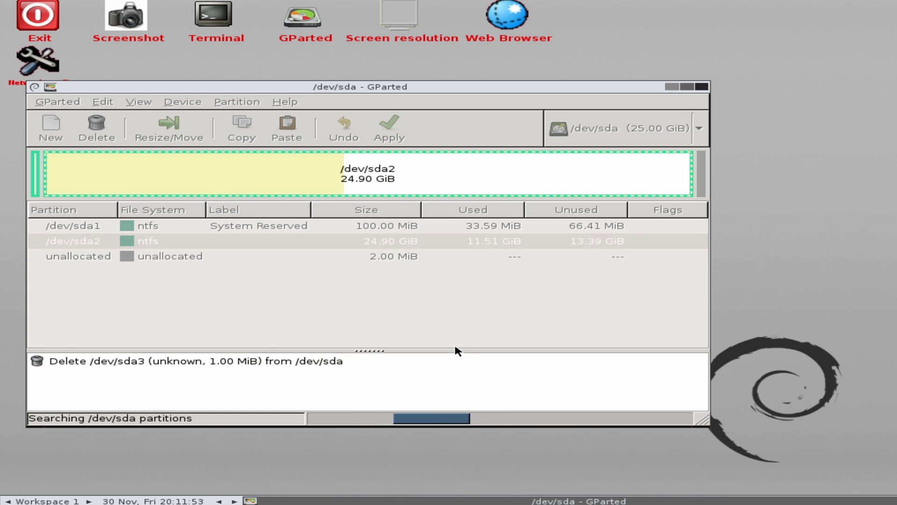
left_click(194, 241)
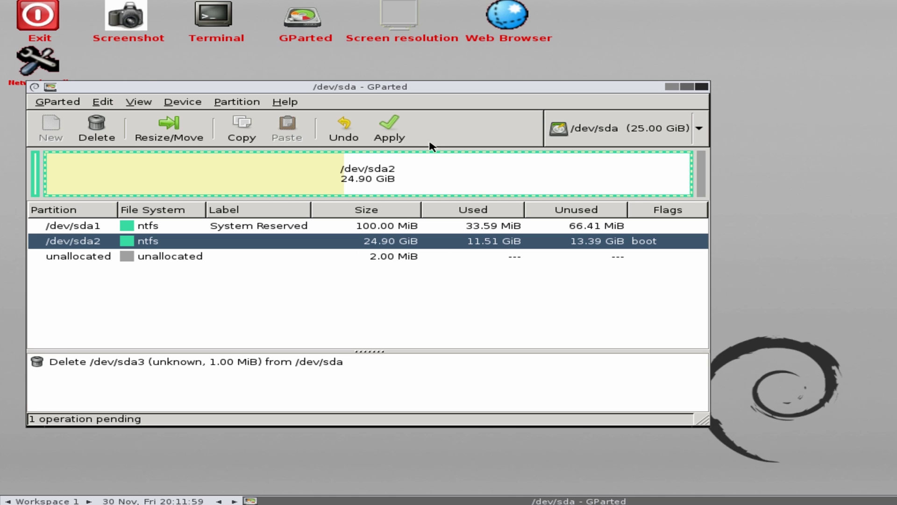
Apply the queued /dev/sda3 deletion to the disk and dismiss the completion report
left_click(401, 140)
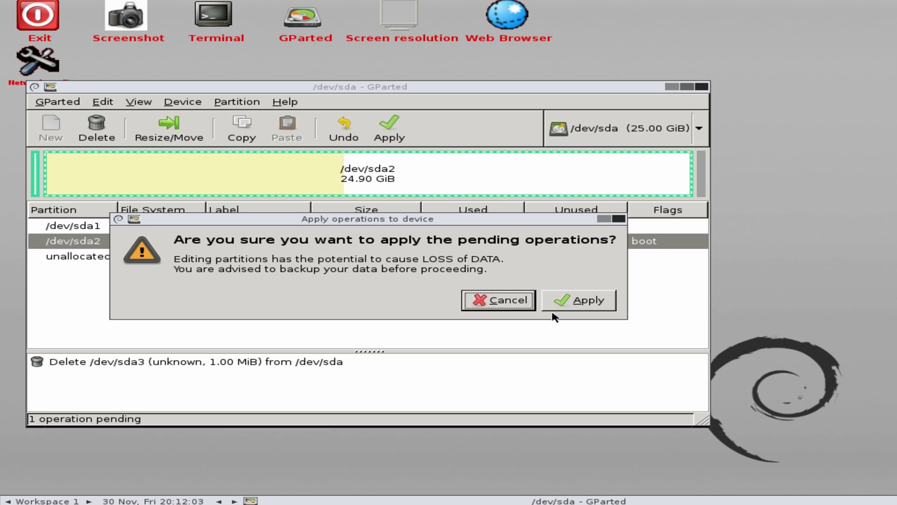
left_click(581, 304)
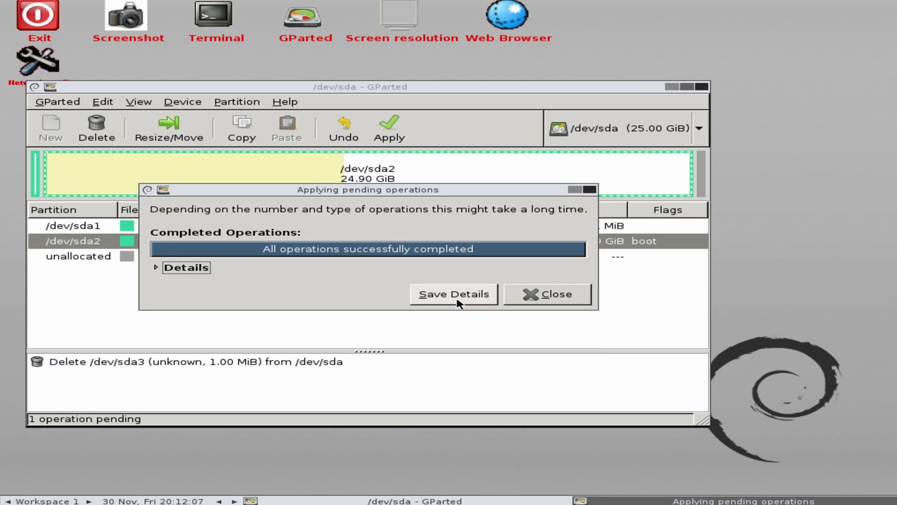
left_click(553, 296)
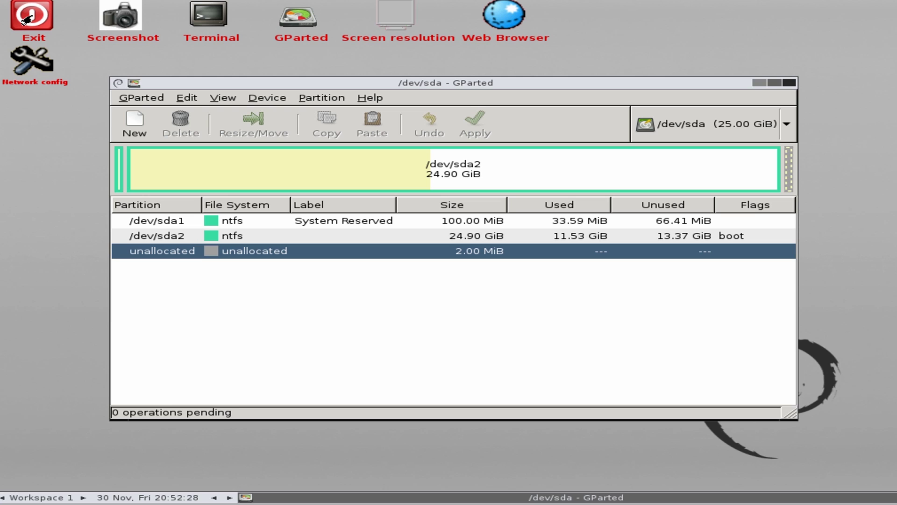
Exit GParted Live with Reboot and boot from the Windows installation disc
left_click(26, 20)
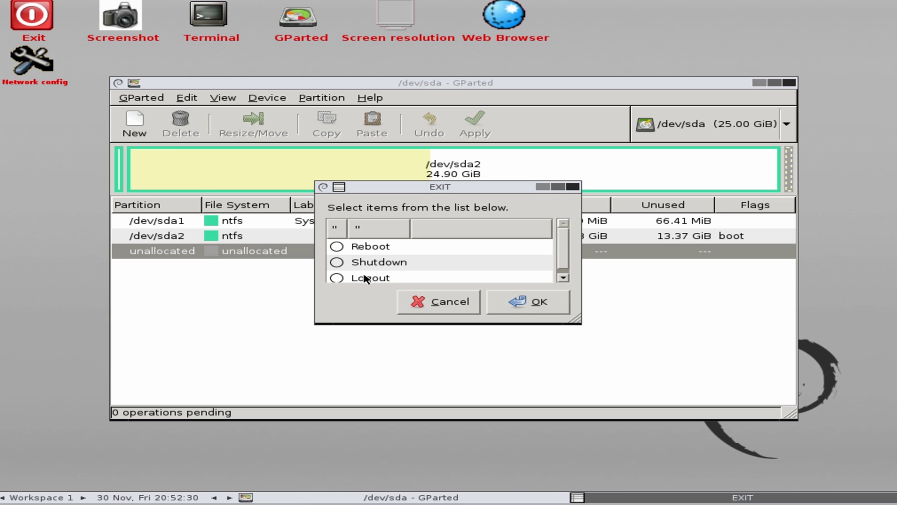
left_click(337, 247)
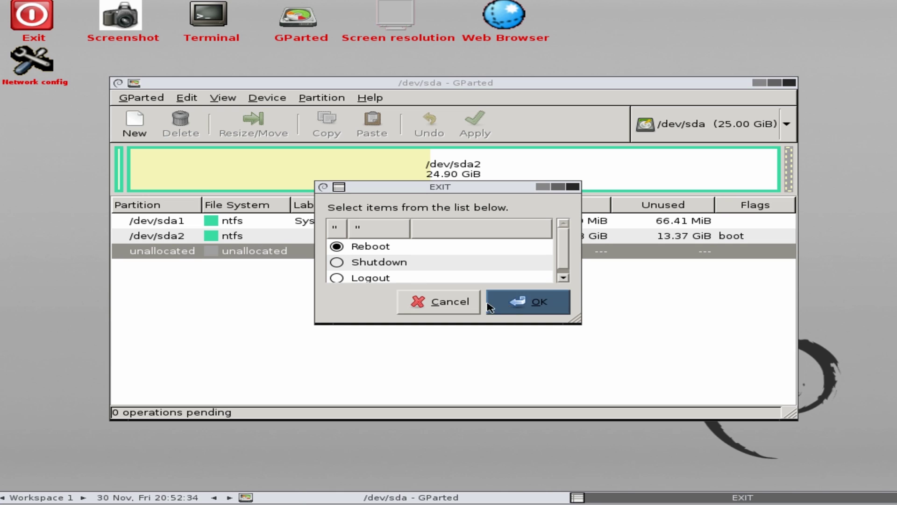
left_click(530, 306)
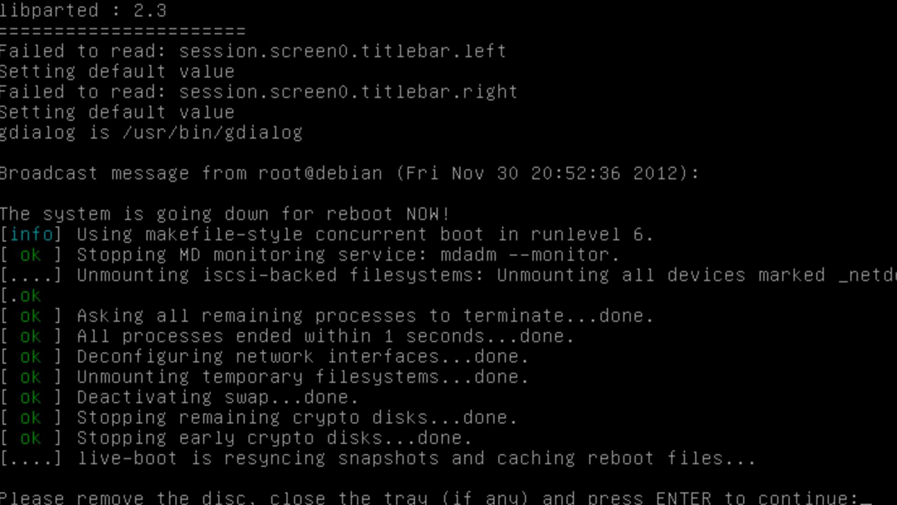
key("Return")
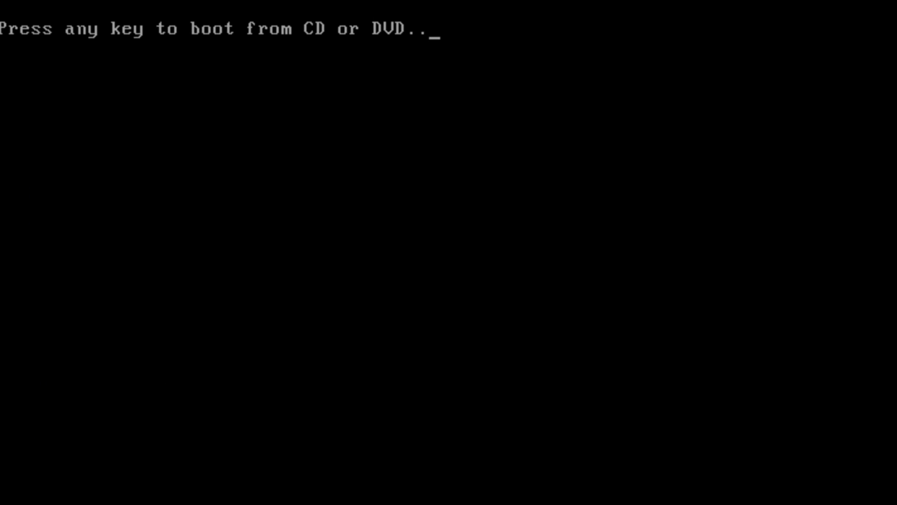
key("Return")
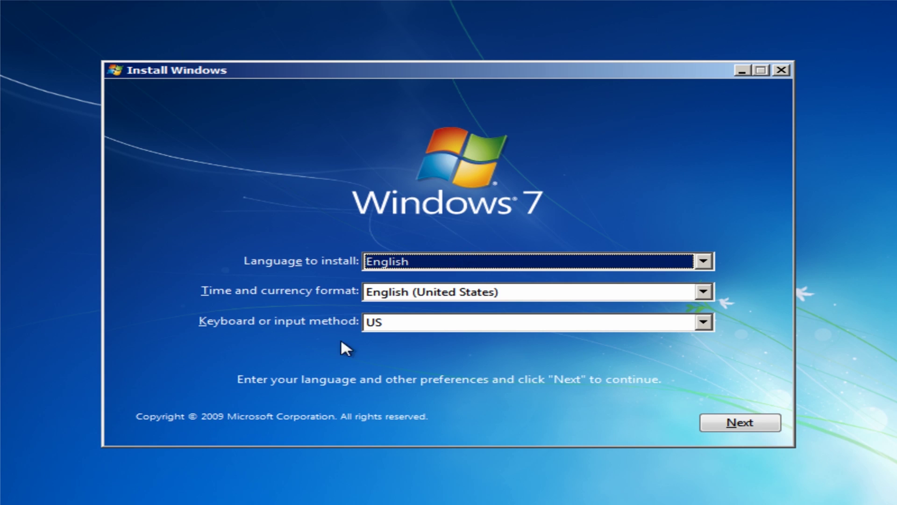
Keep English with the US keyboard, choose Repair your computer, and continue with the found Windows 7 installation
left_click(740, 423)
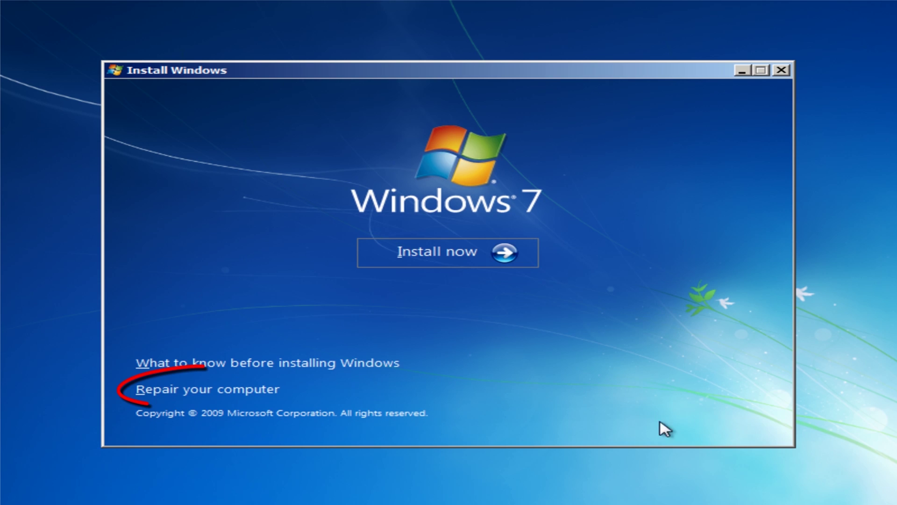
left_click(214, 397)
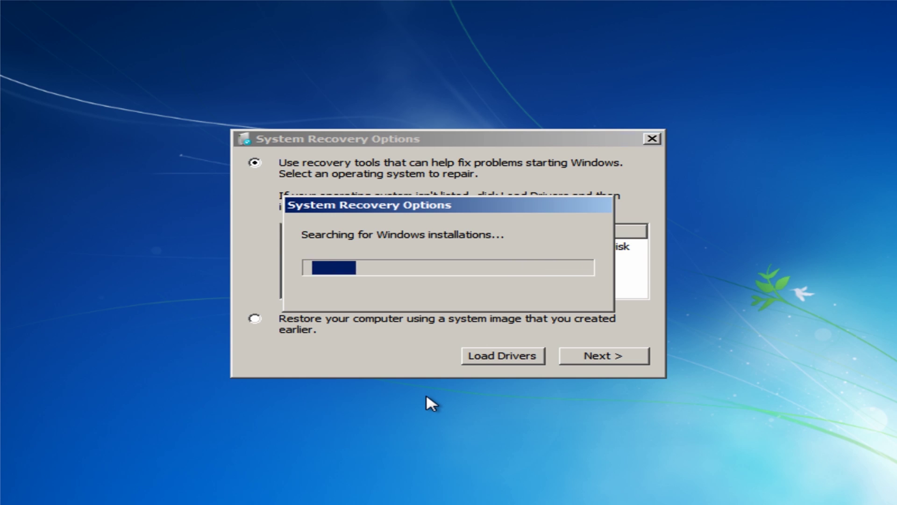
left_click(592, 360)
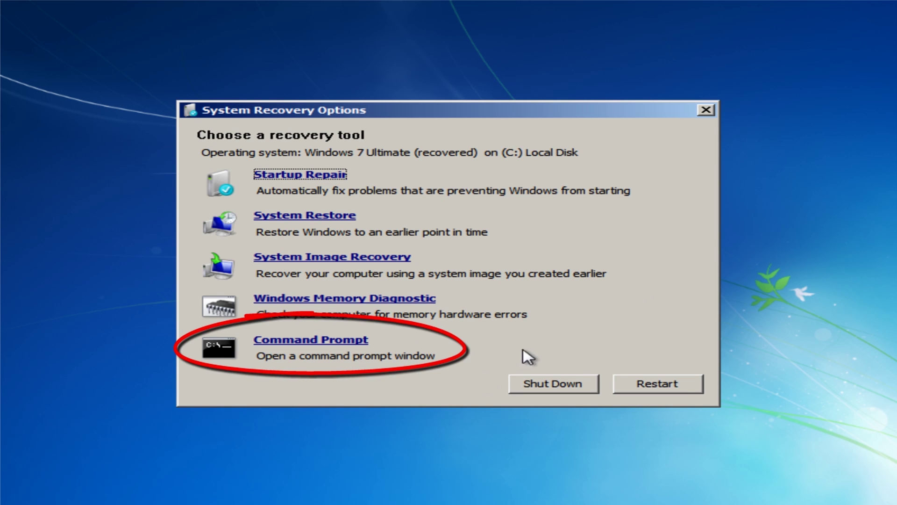
Open Command Prompt, switch to drive C: and list its contents with dir
left_click(333, 341)
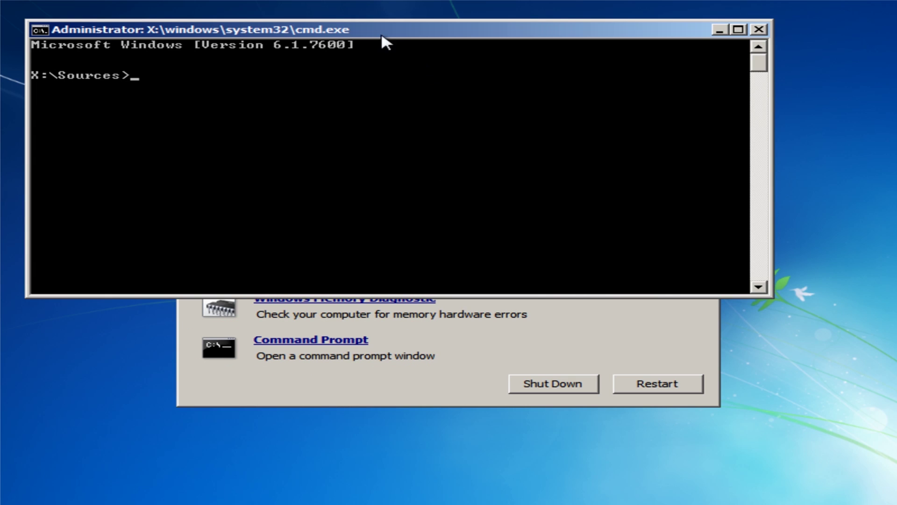
left_click_drag(367, 30, 429, 58)
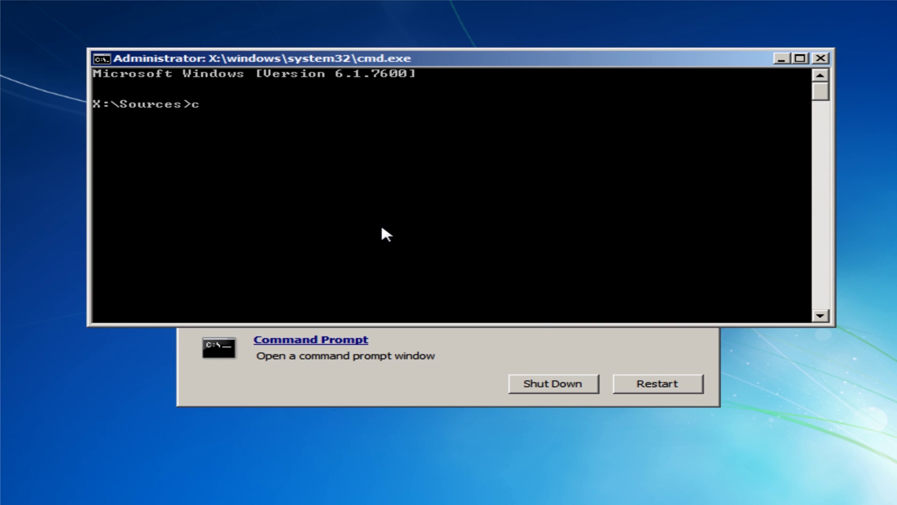
key("Return")
type("dir")
key("Return")
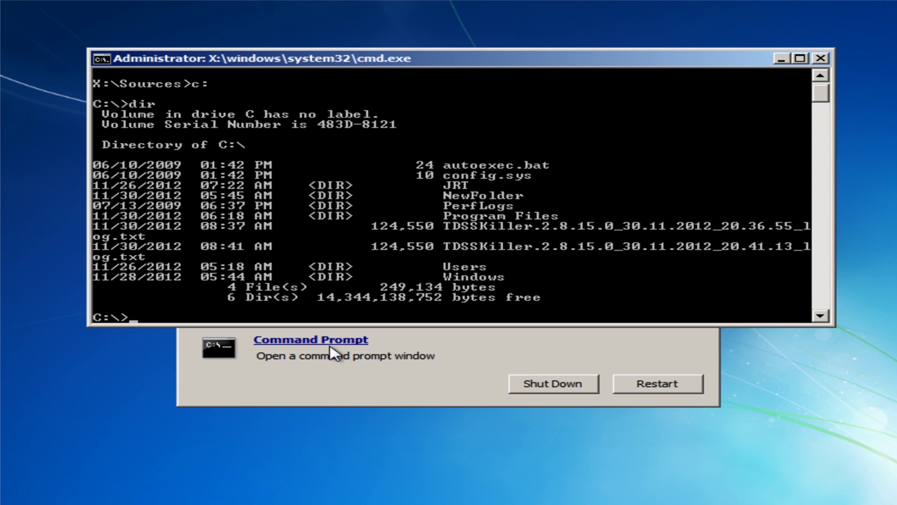
Run bootrec /fixmbr and bootrec /fixboot, then exit the console
type("bootrec /fixmb")
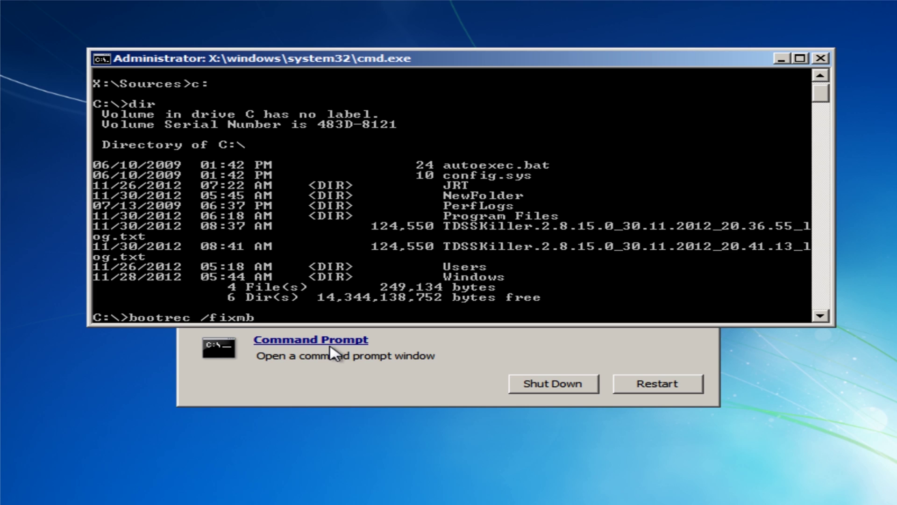
type("r")
key("Return")
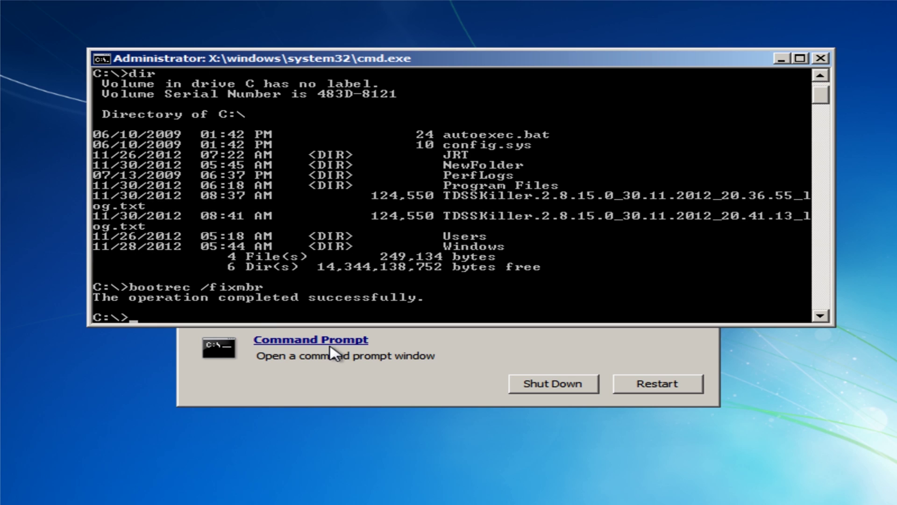
type("bootrec /fix")
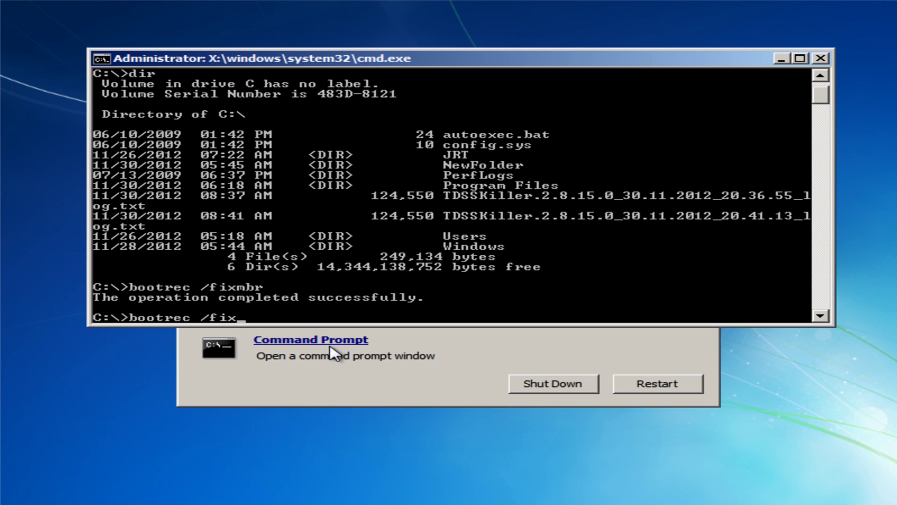
type("boot")
key("Return")
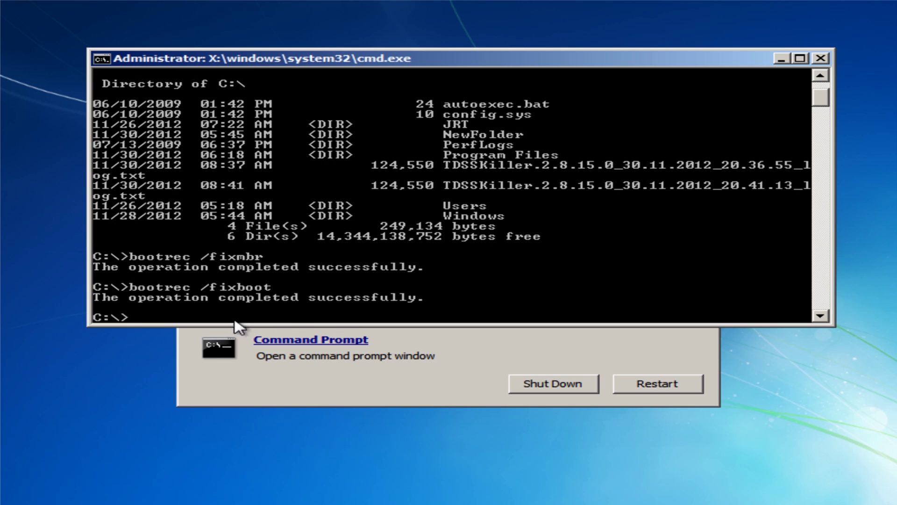
type("exit")
key("Return")
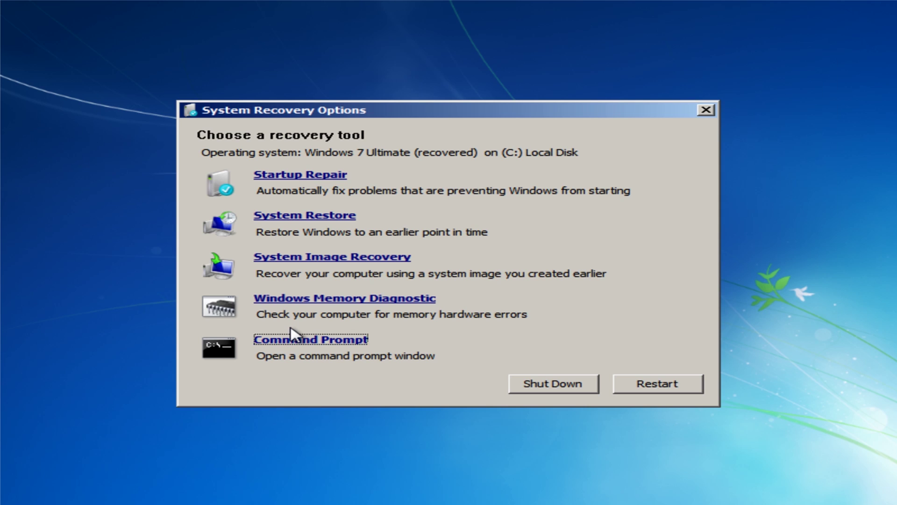
Restart from System Recovery Options so Windows 7 Ultimate boots to its desktop
left_click(663, 385)
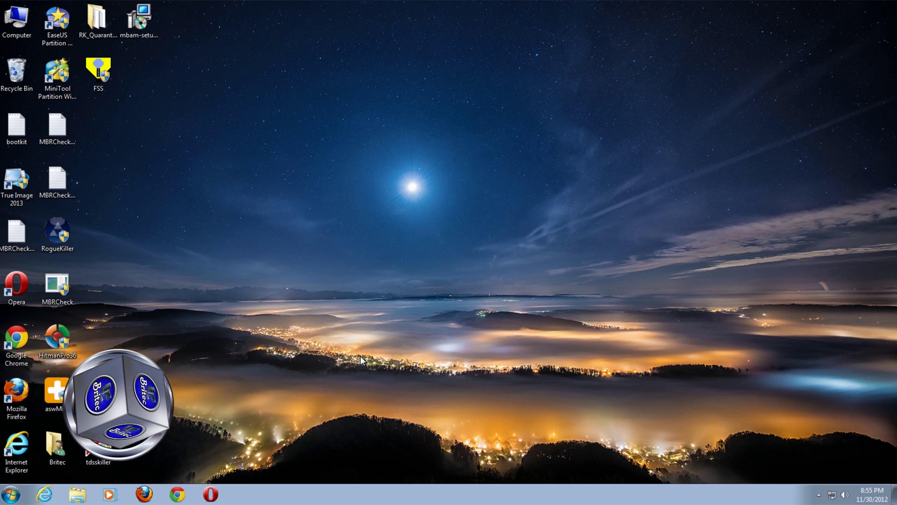
Arrange the aswMBR, tdsskiller, Malwarebytes, HitmanPro36 and RogueKiller icons in one row near the top centre
left_click_drag(98, 390, 311, 171)
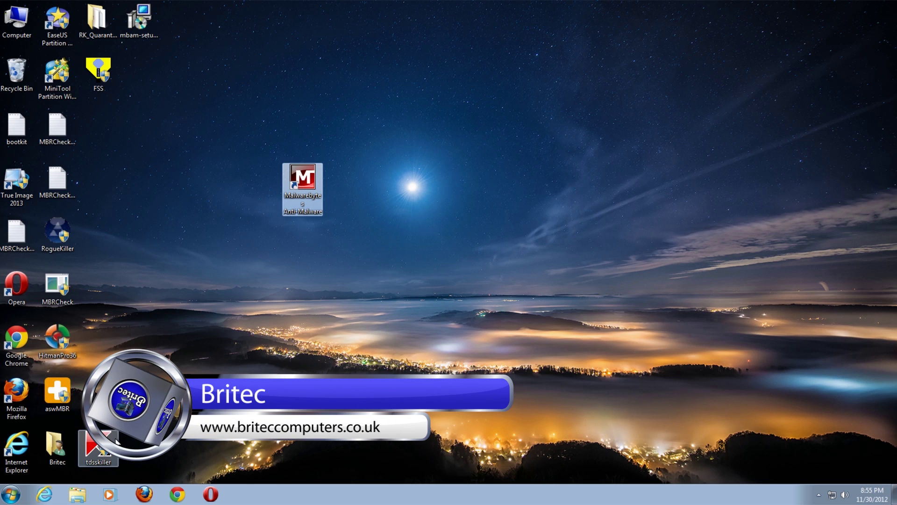
left_click_drag(98, 446, 261, 182)
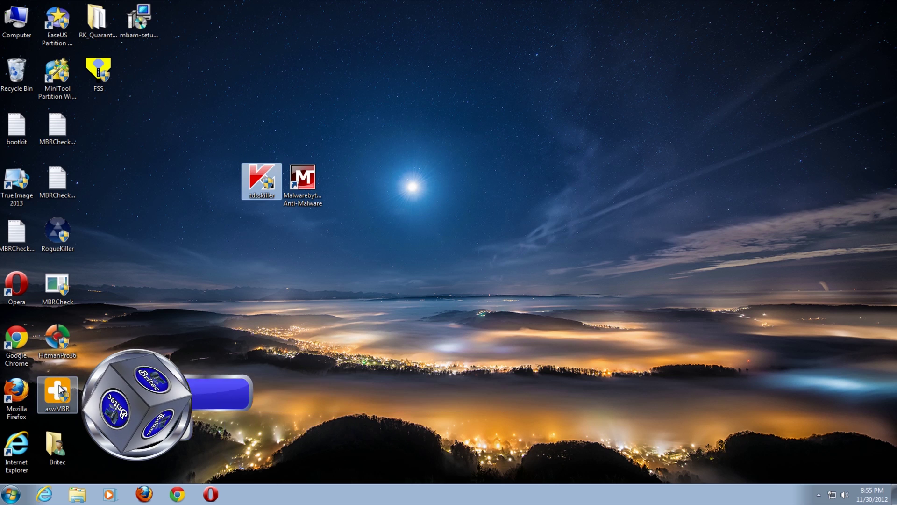
left_click_drag(60, 334, 338, 195)
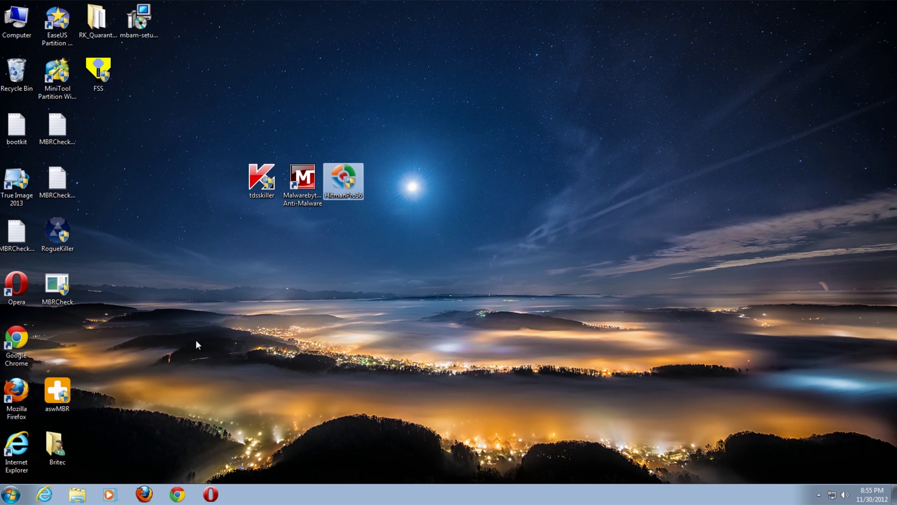
left_click_drag(52, 386, 221, 184)
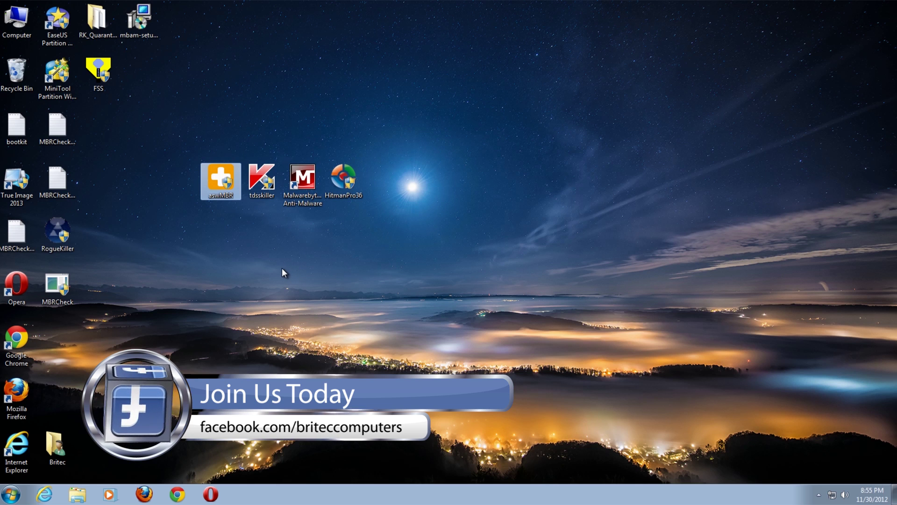
left_click_drag(60, 239, 388, 183)
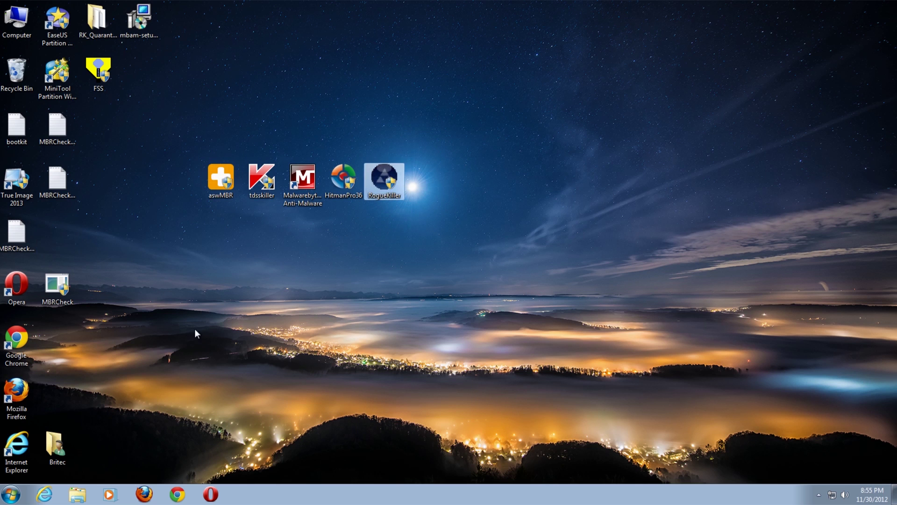